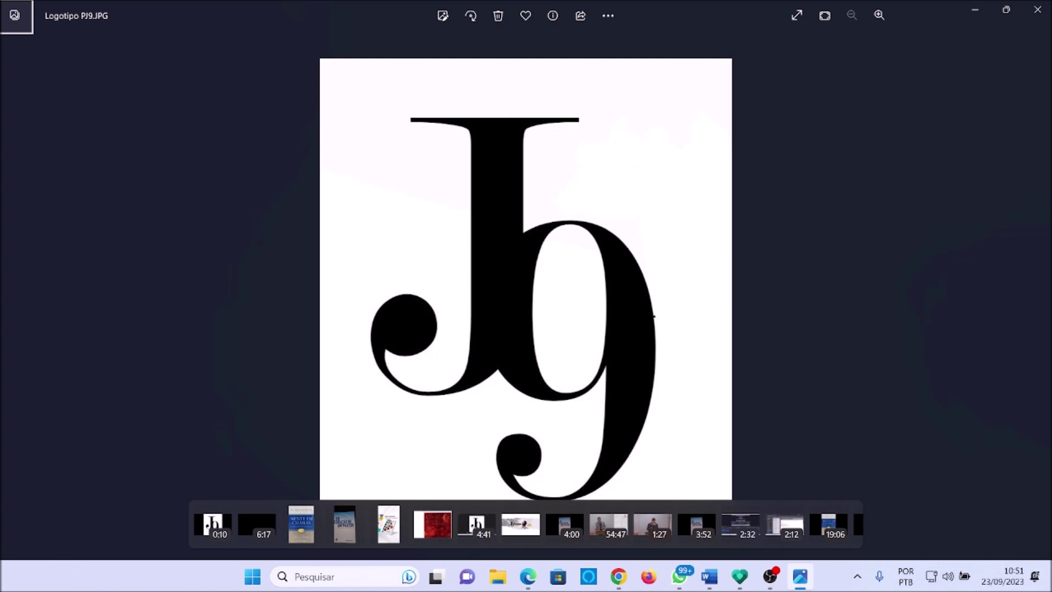
Search for Word, launch it and create a blank document
key("super")
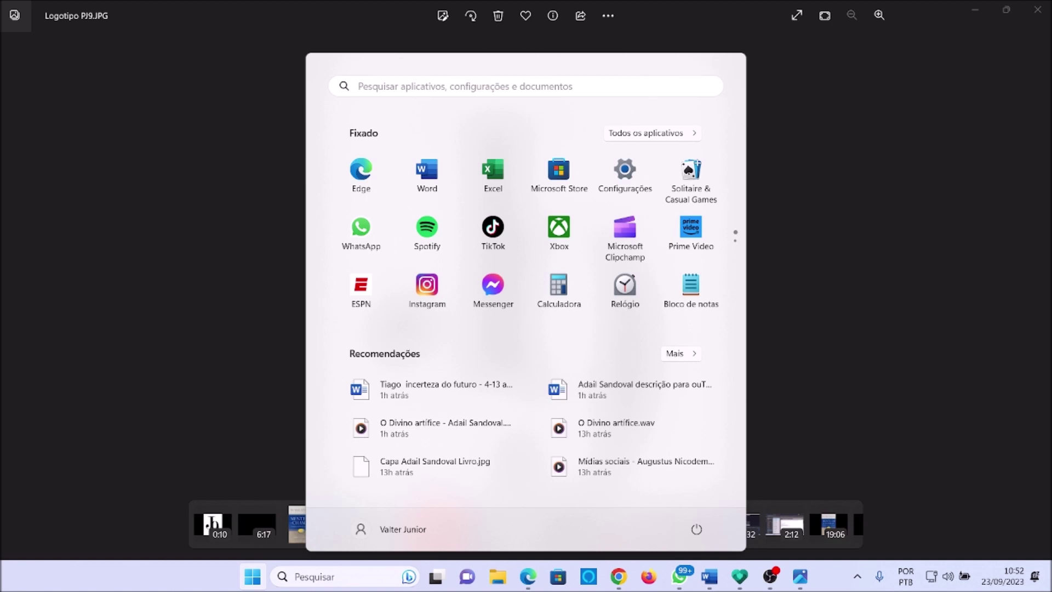
type("word")
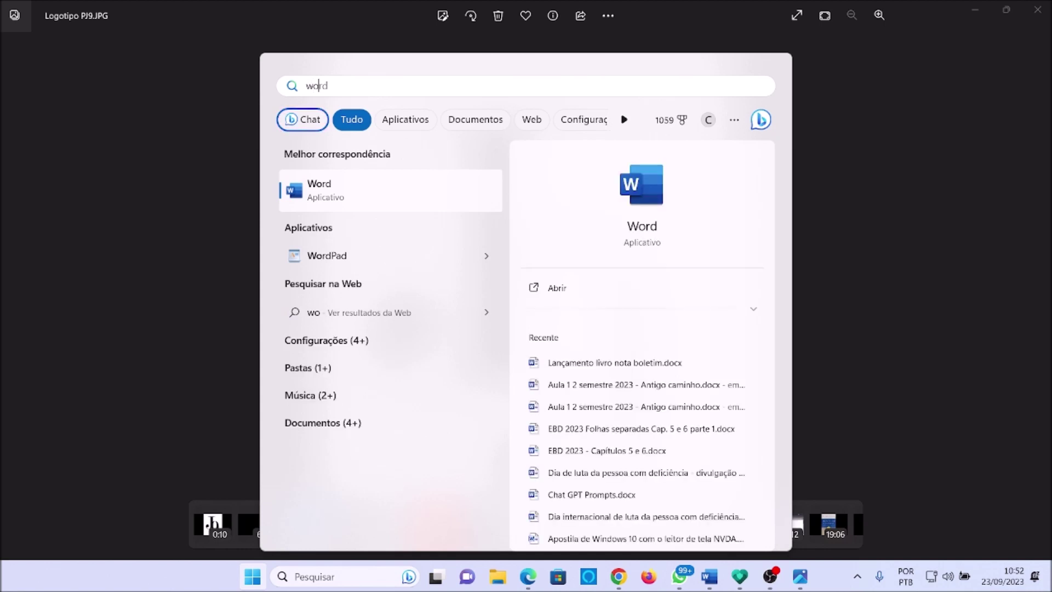
key("Return")
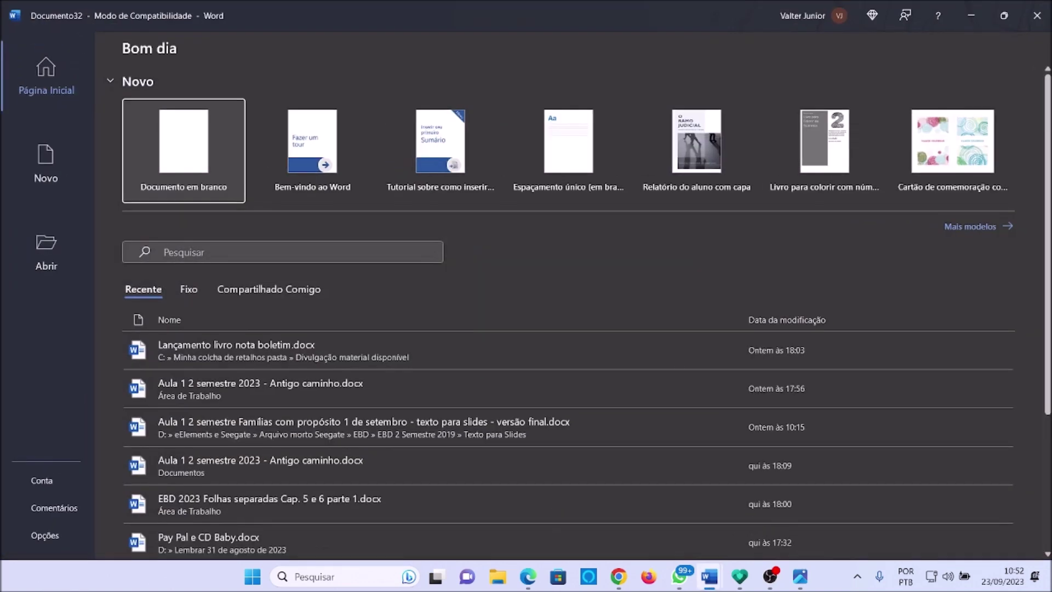
key("Return")
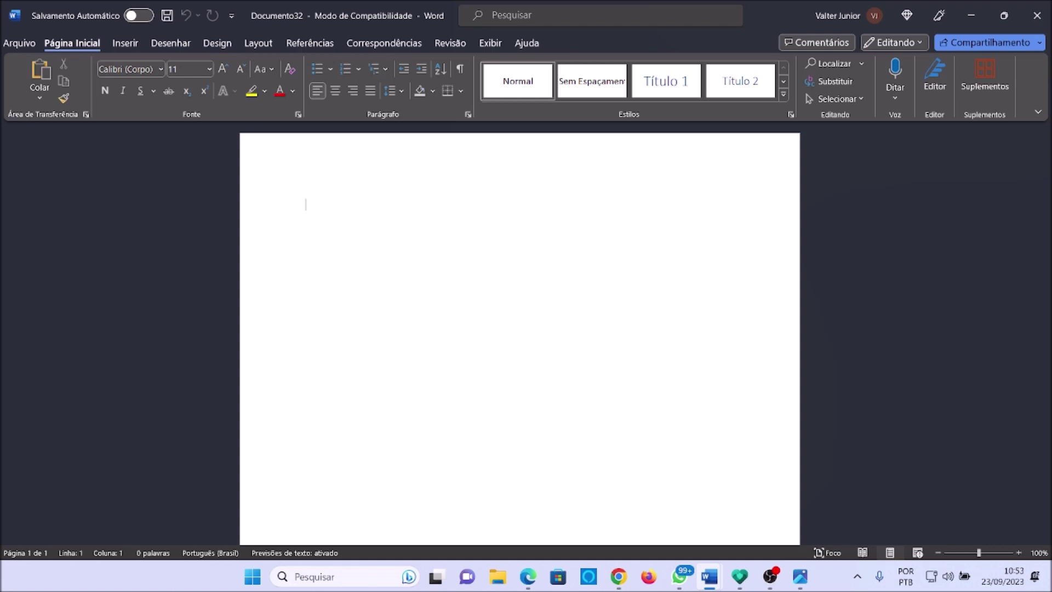
Open the Save As dialog for the blank document and examine its file name and file type fields
key("F12")
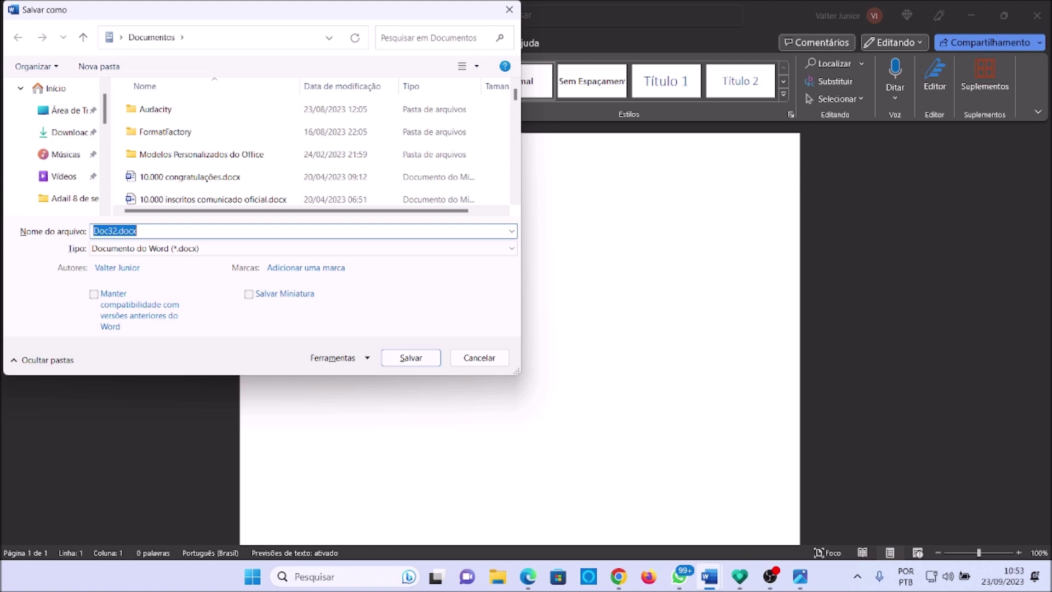
key("Tab")
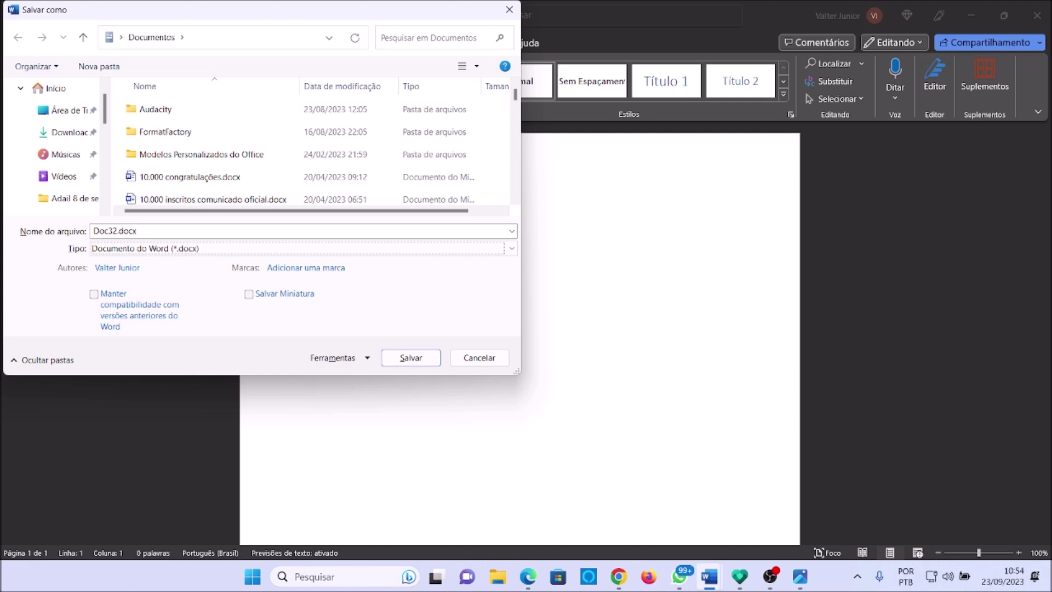
key("shift+Tab")
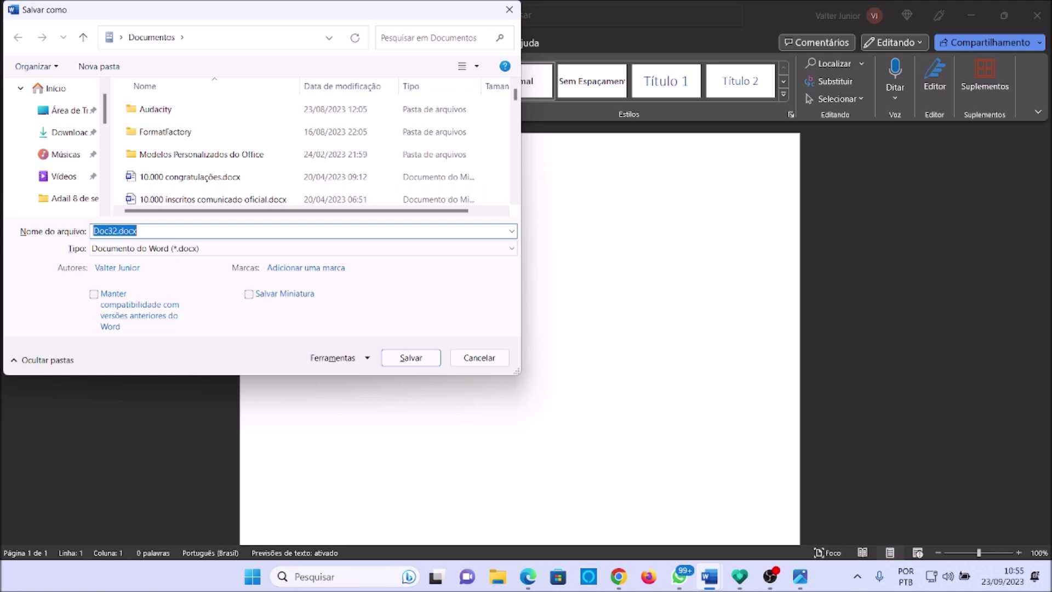
key("Tab")
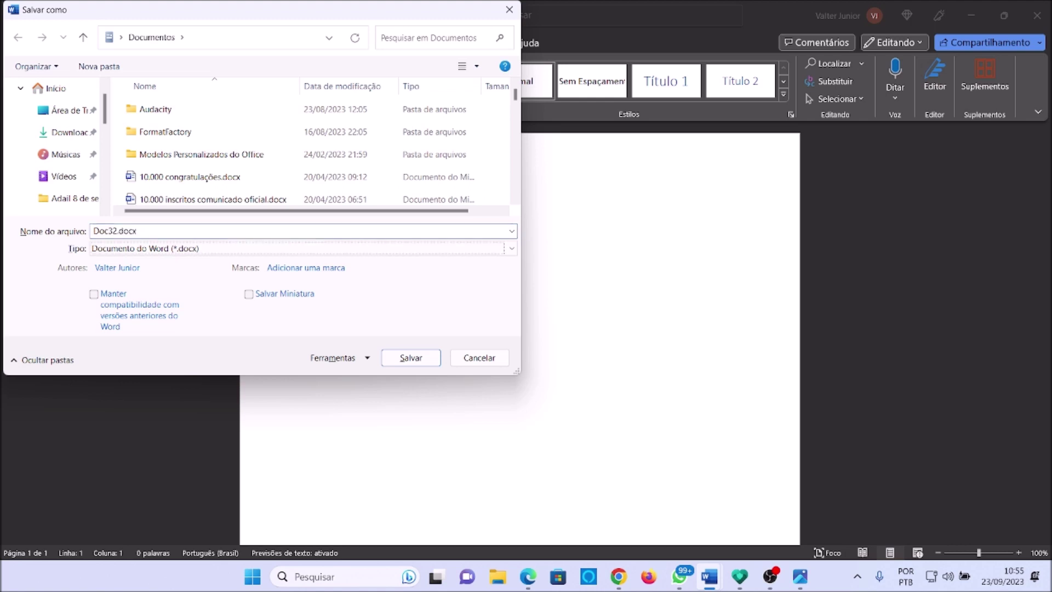
key("shift+Tab")
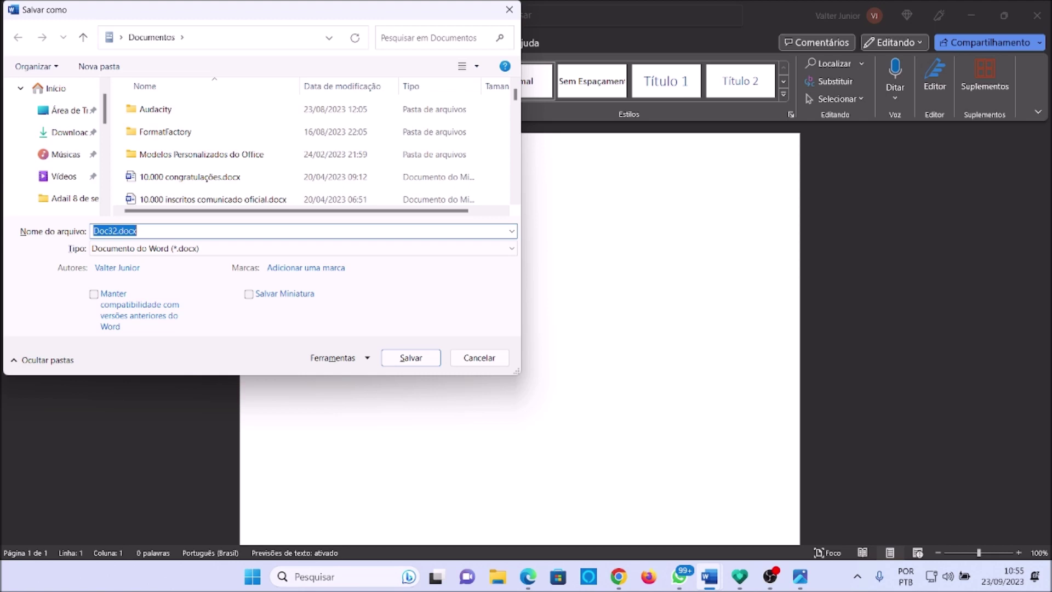
key("Tab")
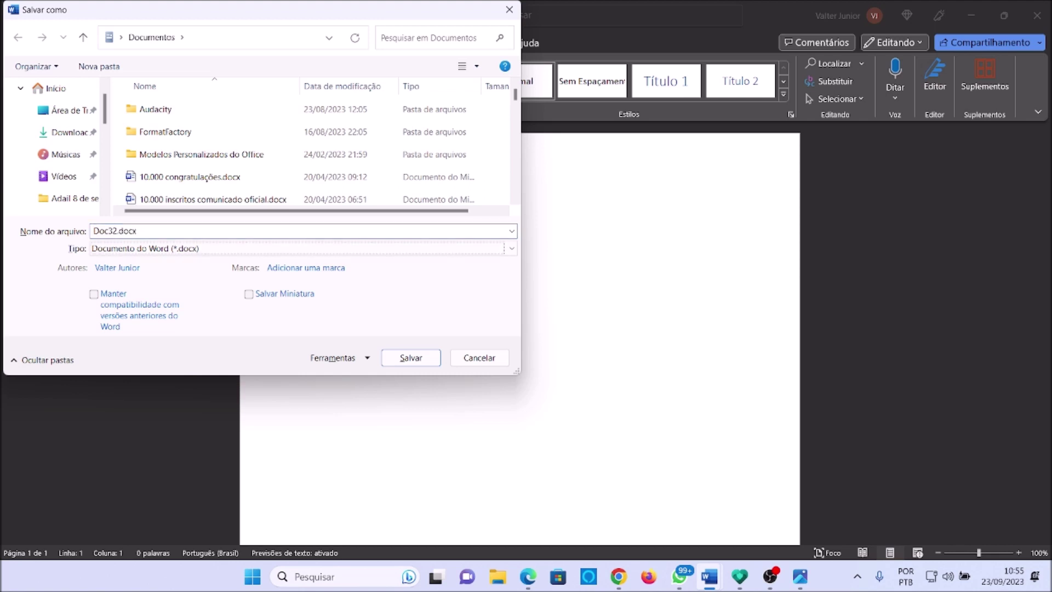
key("shift+Tab")
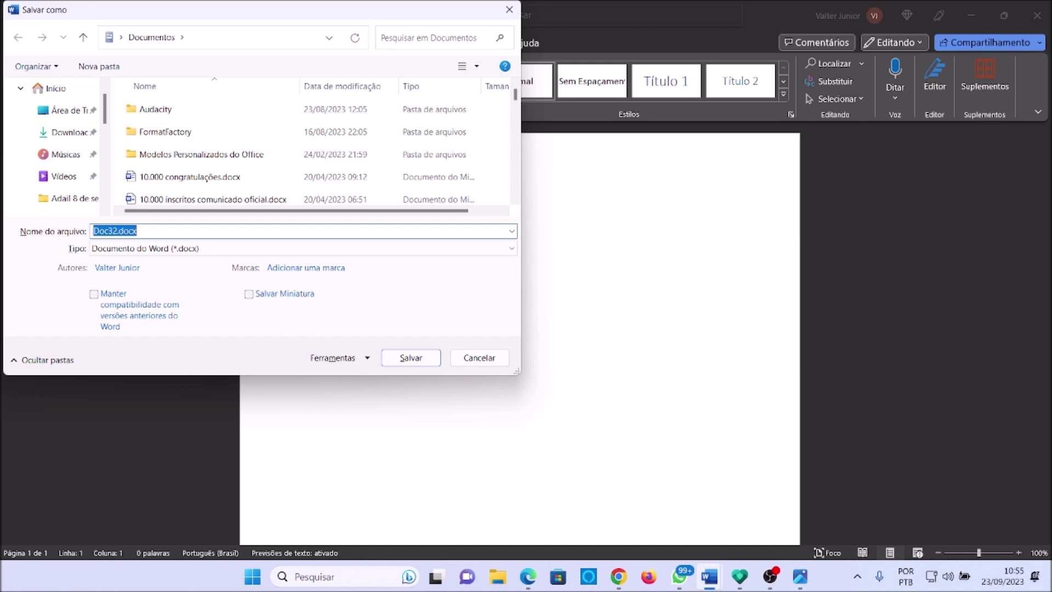
View the Start menu, return to the Save As dialog and examine its file name, file type and author fields
key("super")
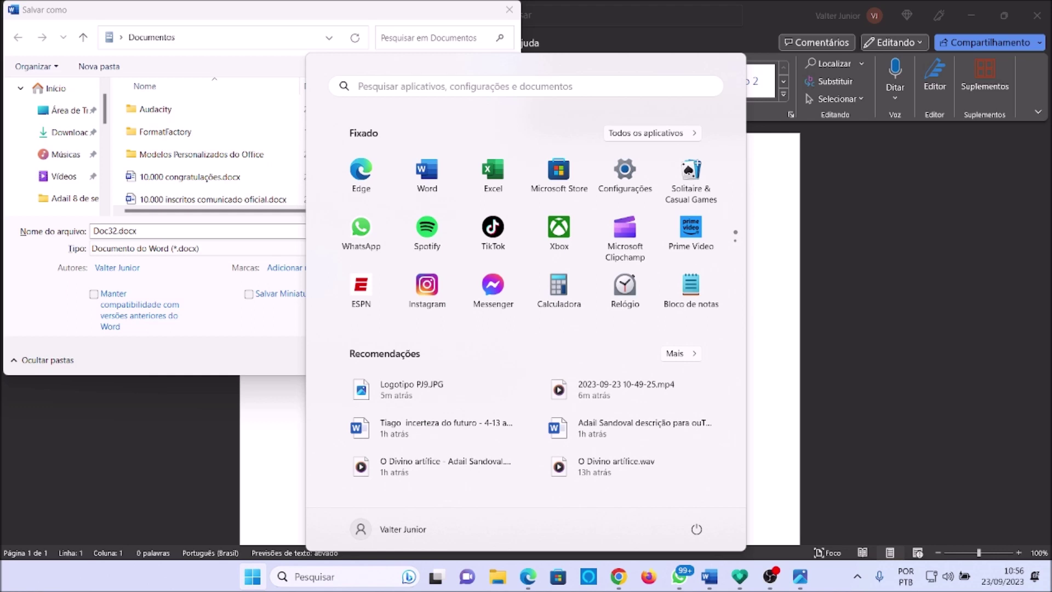
key("Escape")
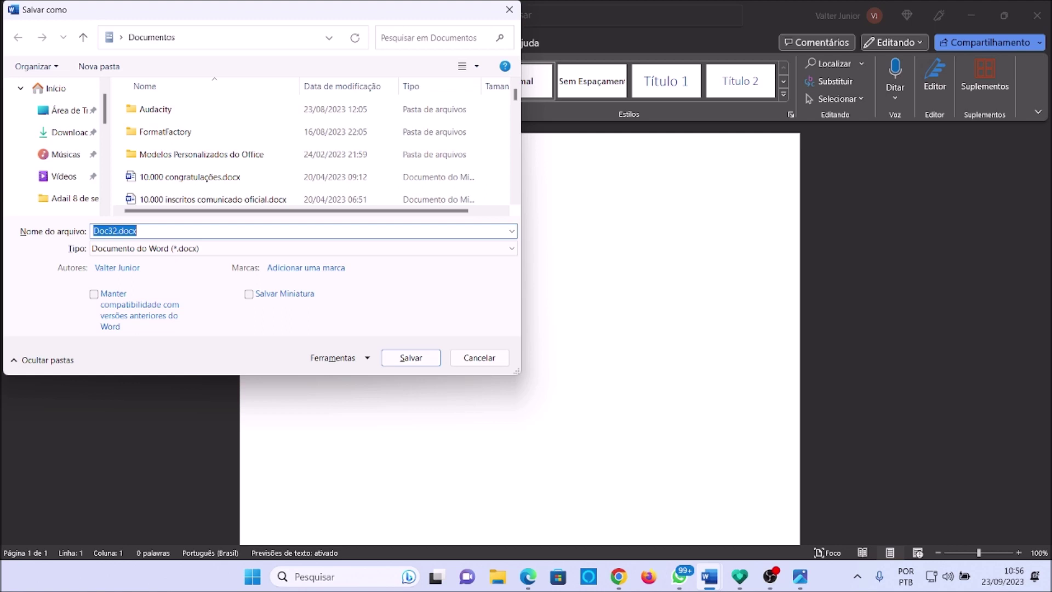
key("Tab")
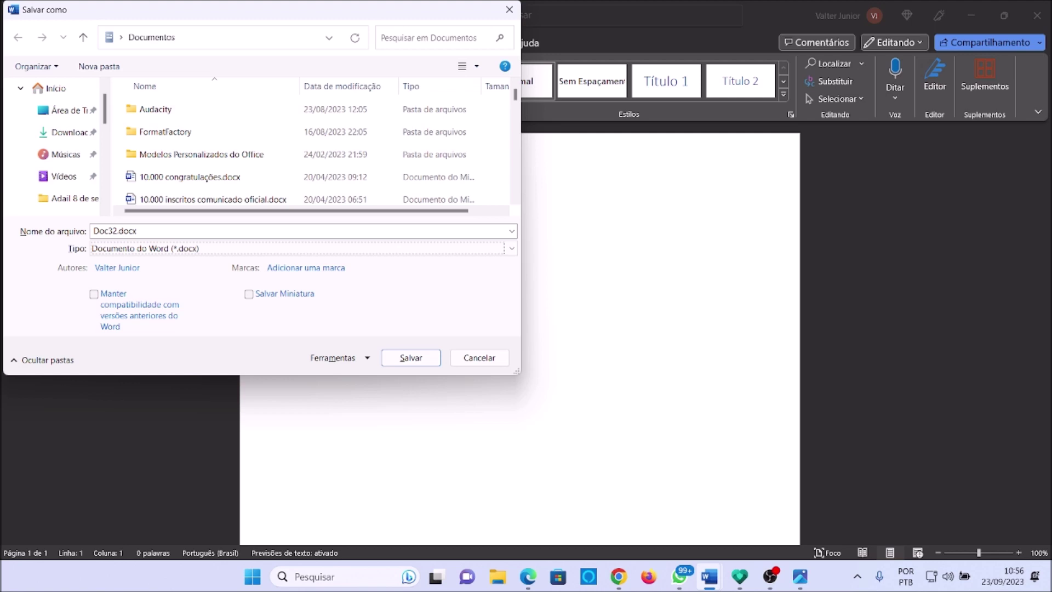
key("shift+Tab")
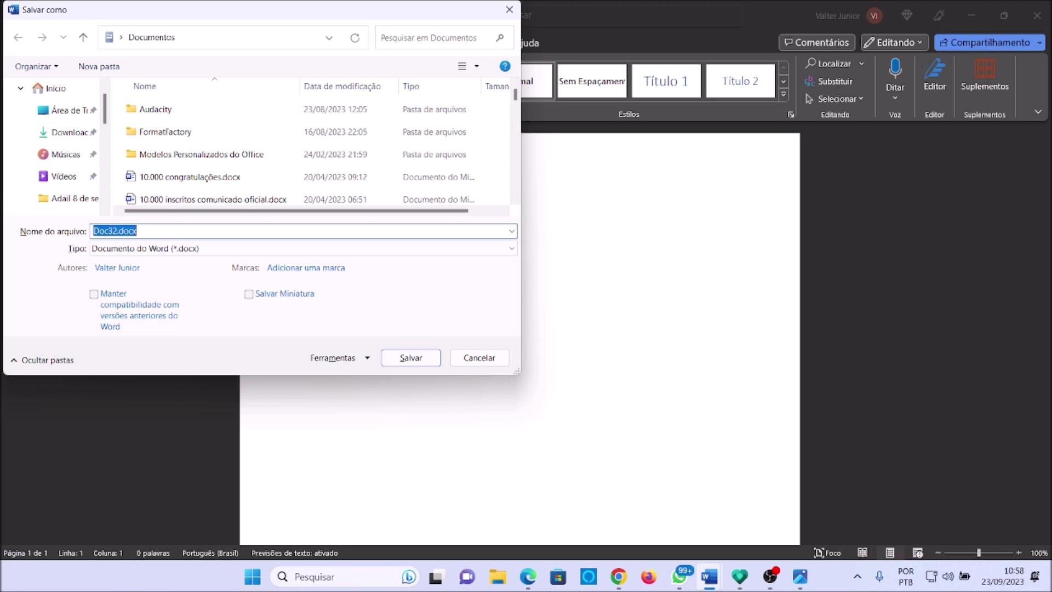
key("Tab")
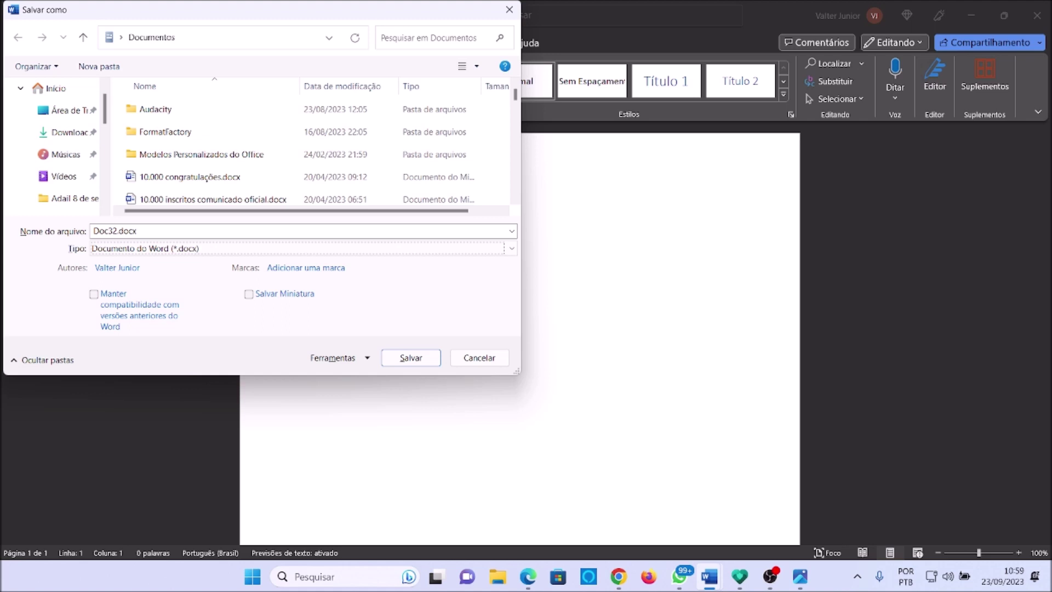
left_click(117, 268)
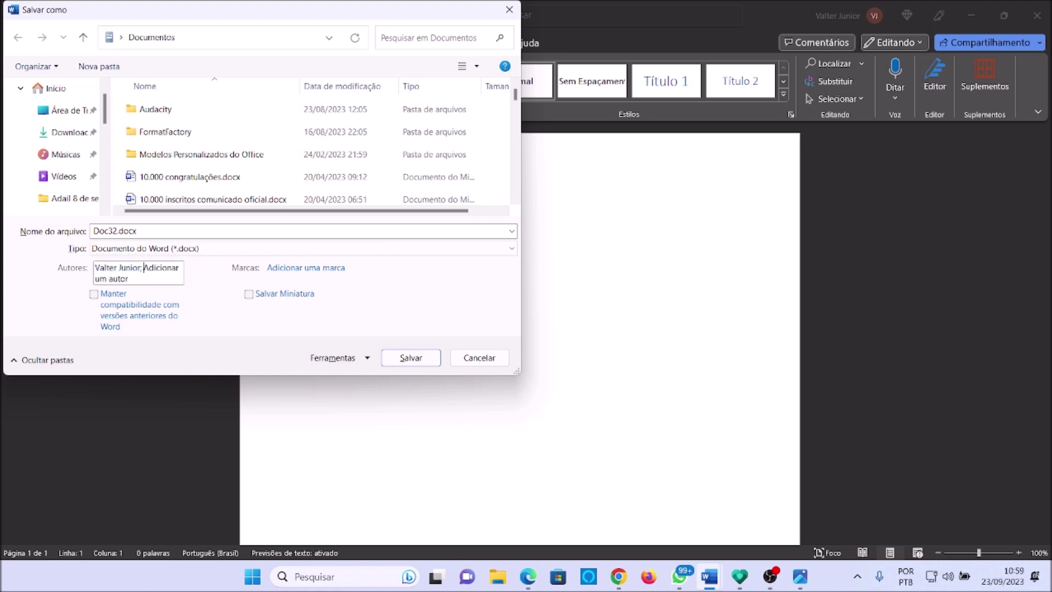
key("Tab")
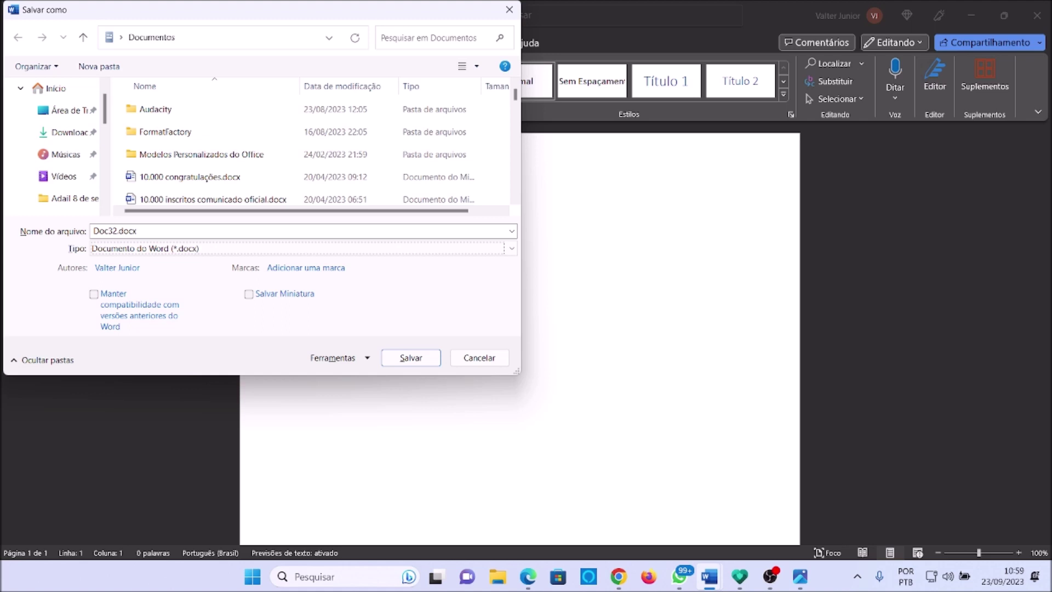
Choose PDF (*.pdf) as the file type and dismiss the Save As dialog without saving
left_click(301, 249)
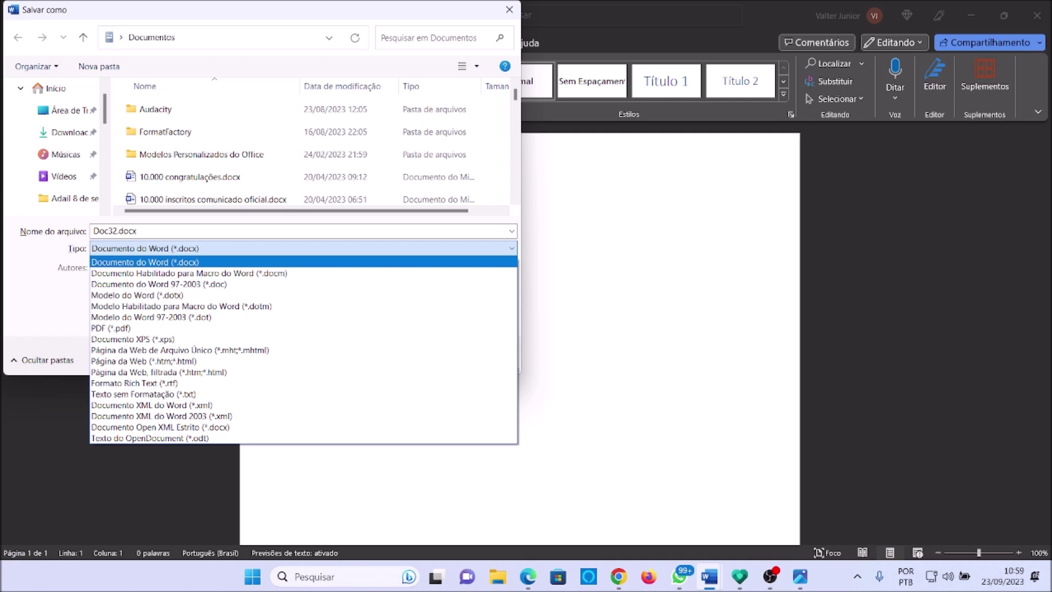
key("Down")
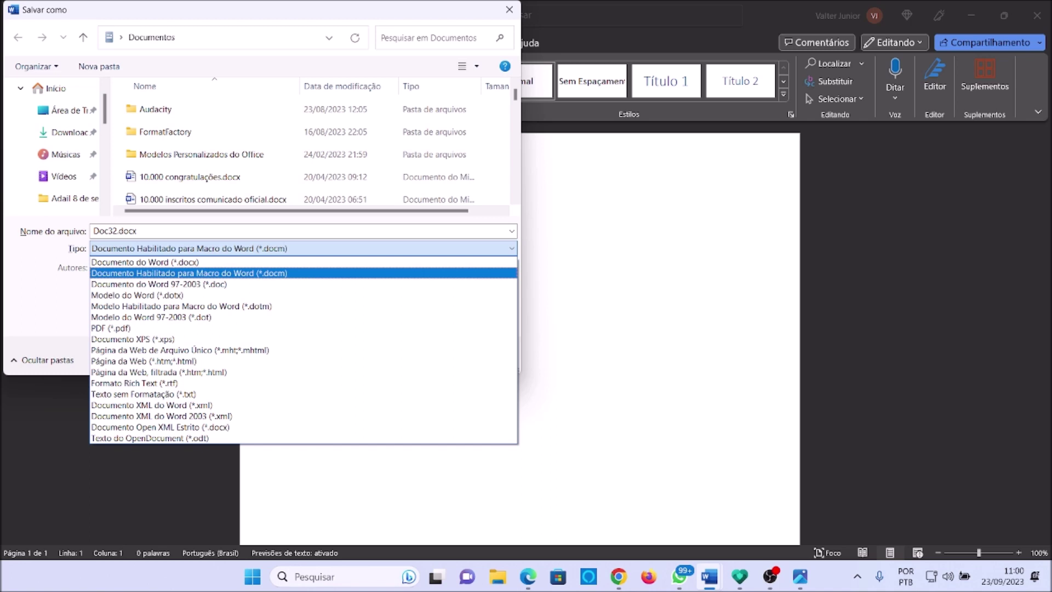
key("Down")
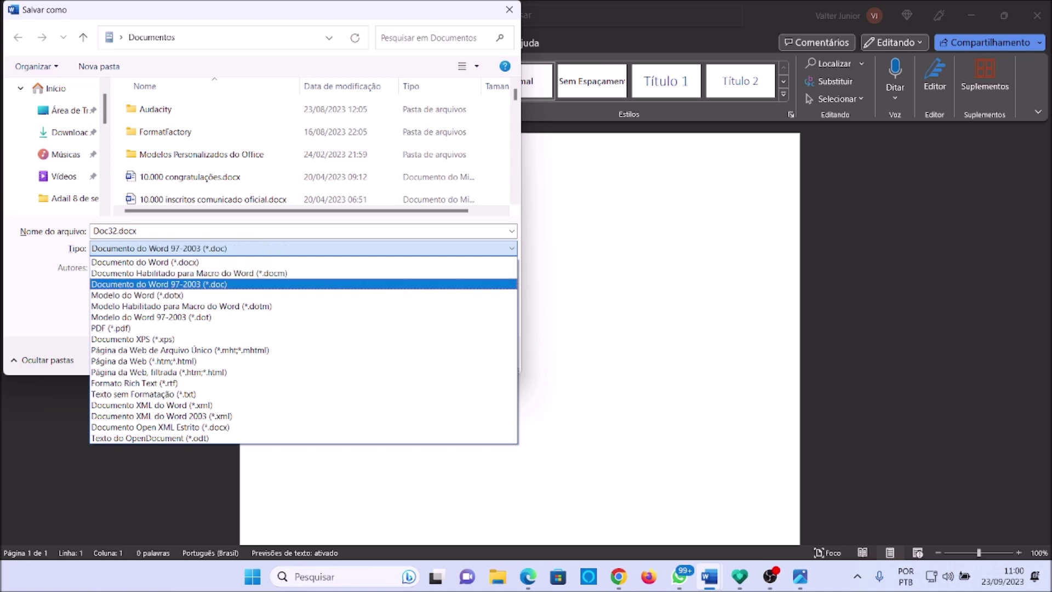
key("Down")
key("Down")
key("Down")
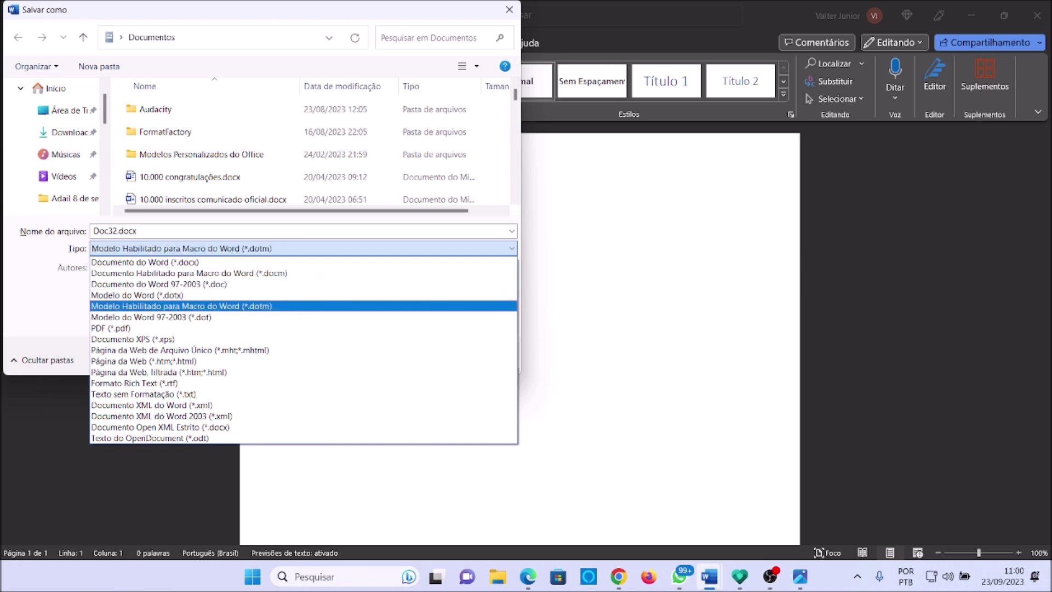
key("Down")
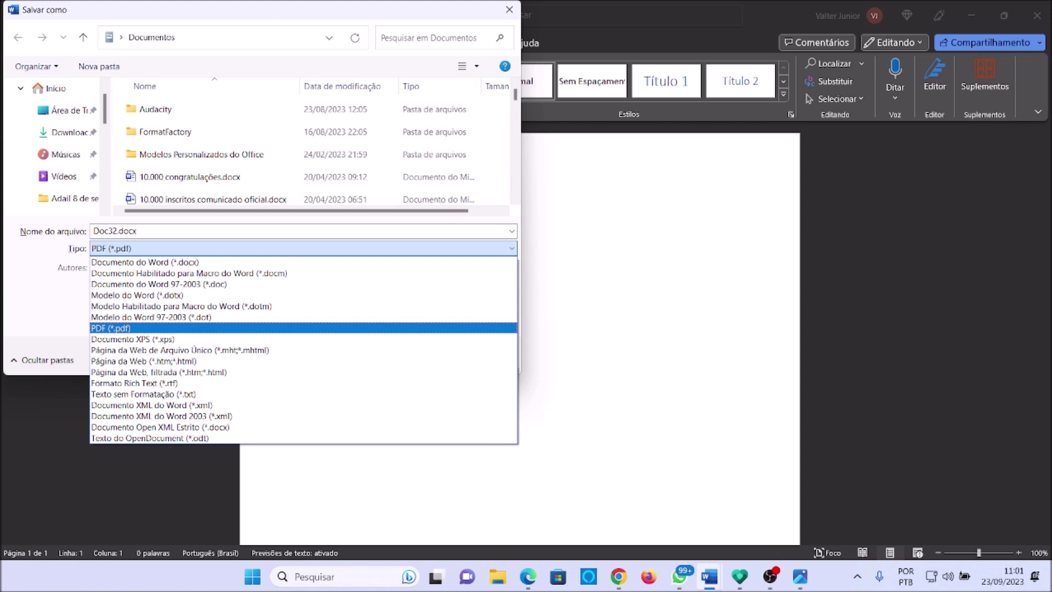
key("Return")
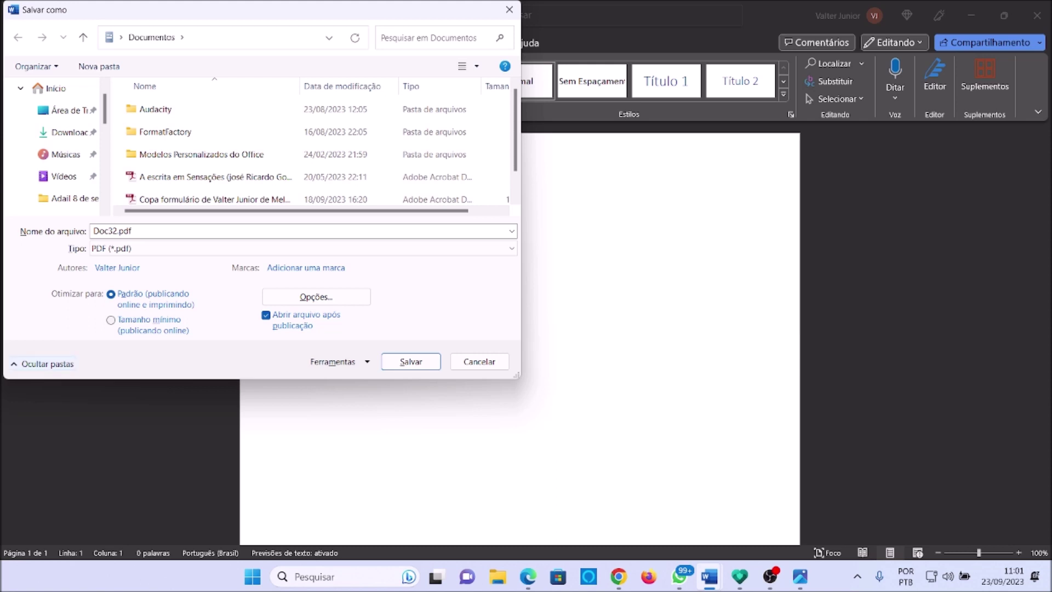
left_click(410, 362)
key("Tab")
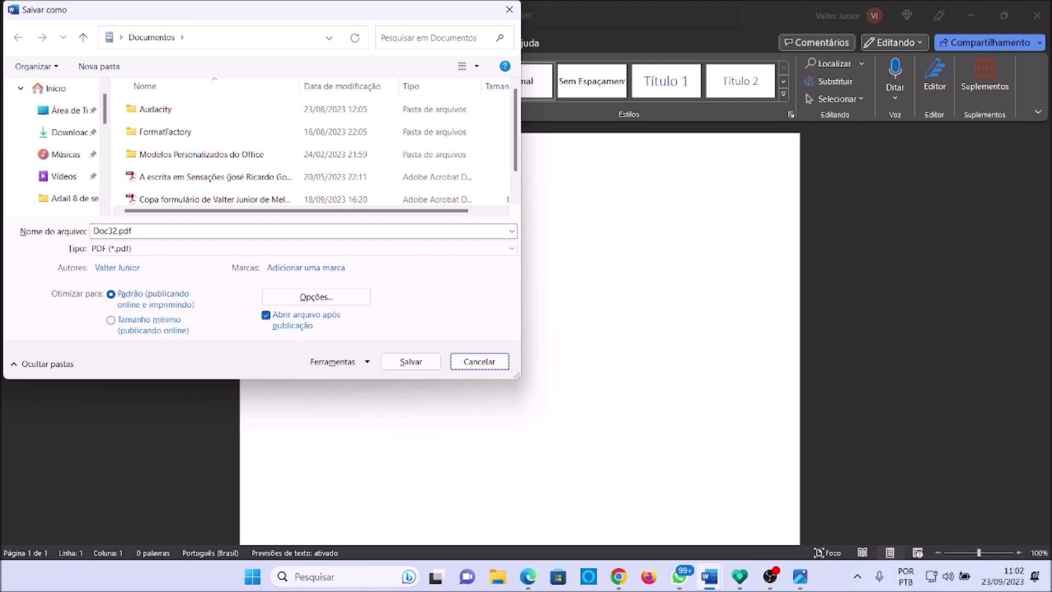
key("Escape")
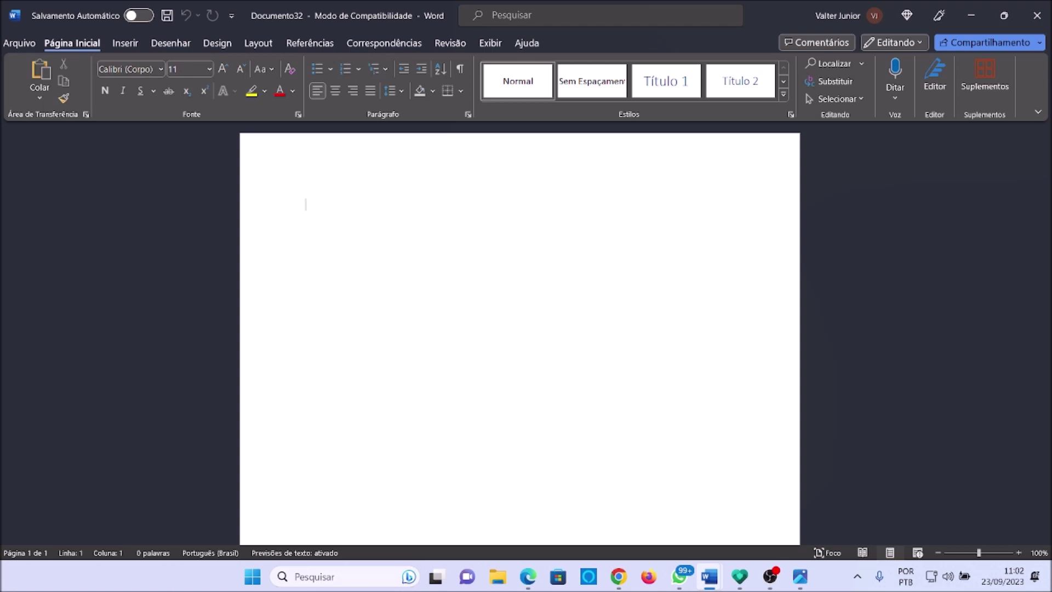
Open the Font dialog and examine its font, style, size, colour and underline style fields
key("ctrl+d")
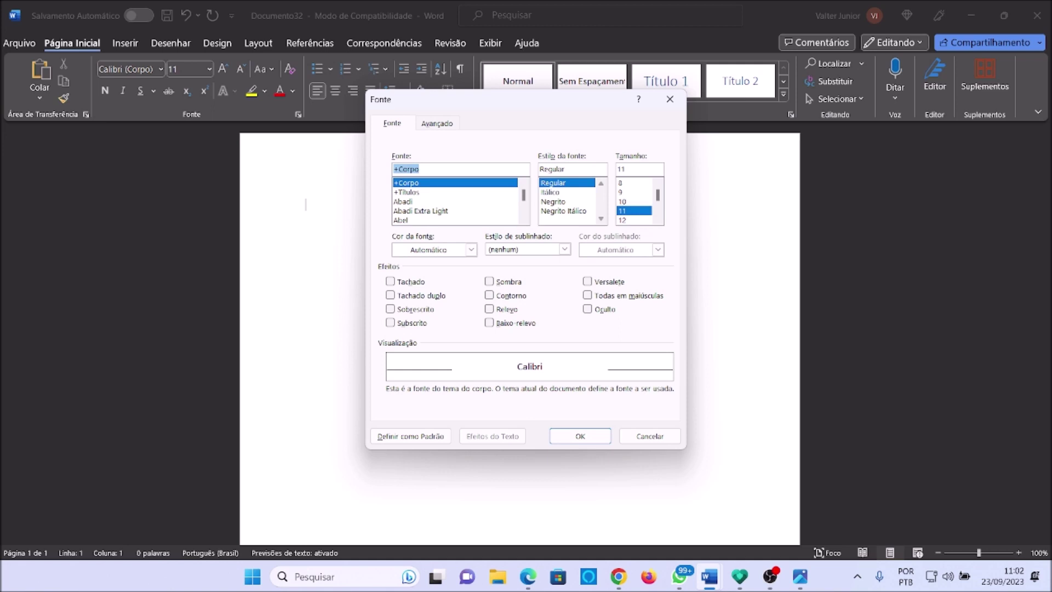
left_click(552, 168)
key("Tab")
key("Tab")
key("Tab")
key("Tab")
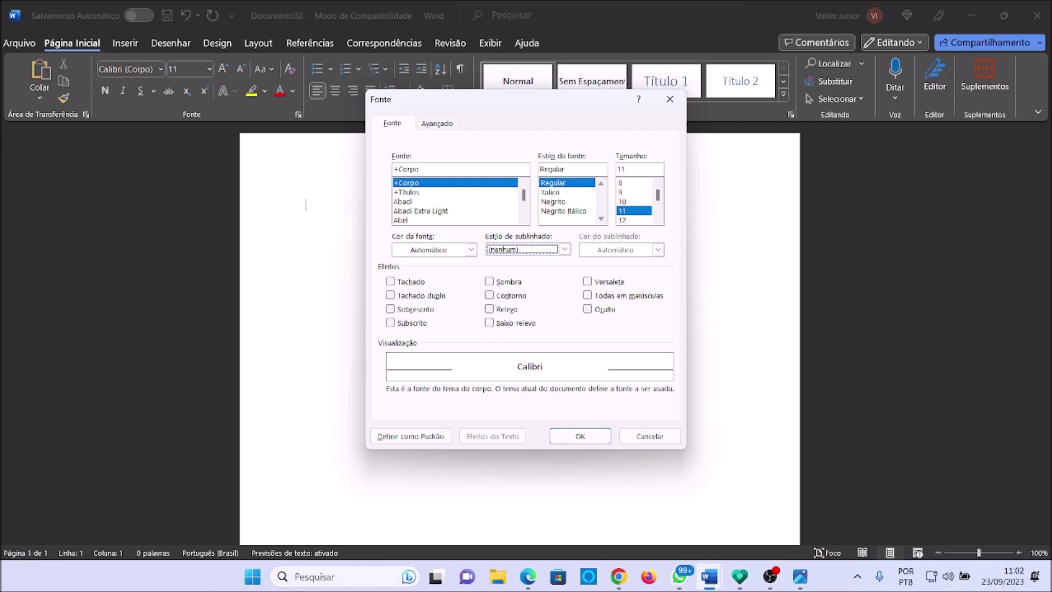
Switch the Subscript effect on and off again, and close the Font dialog
key("Tab")
key("shift+Tab")
key("Tab")
key("Tab")
key("Tab")
key("space")
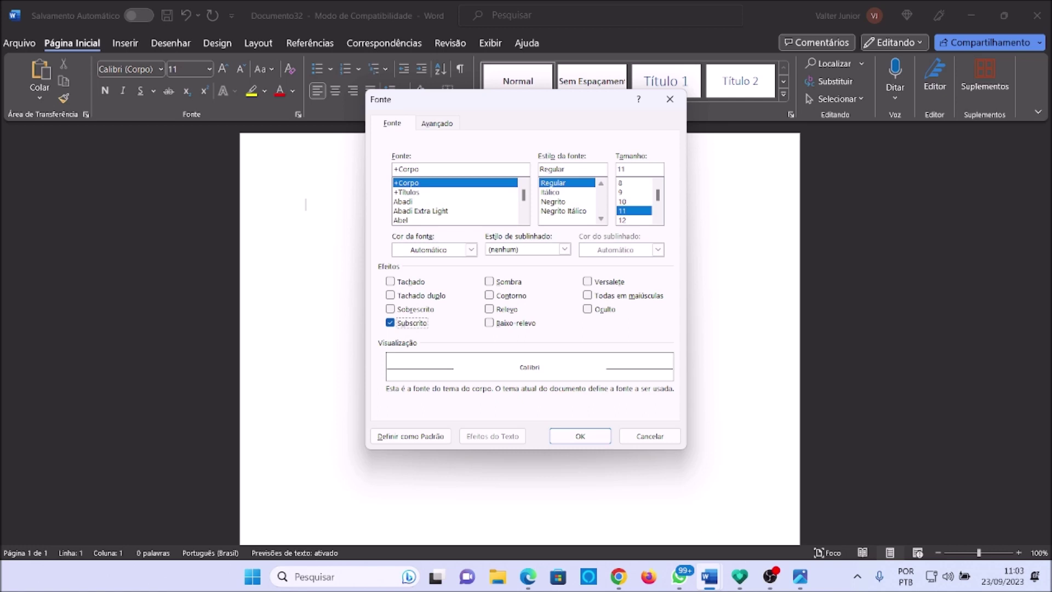
key("space")
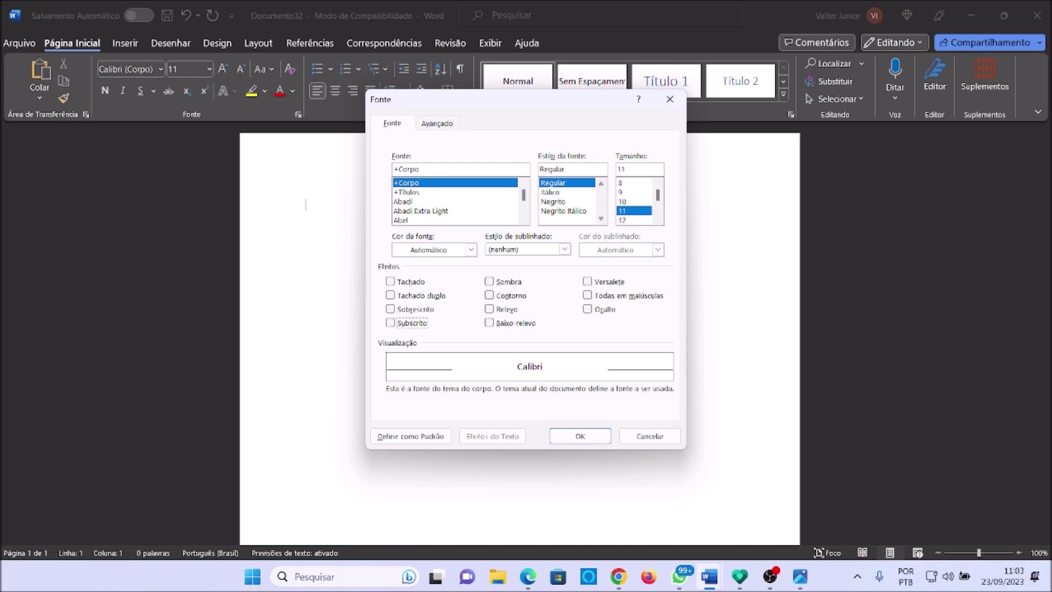
key("Tab")
key("space")
key("Return")
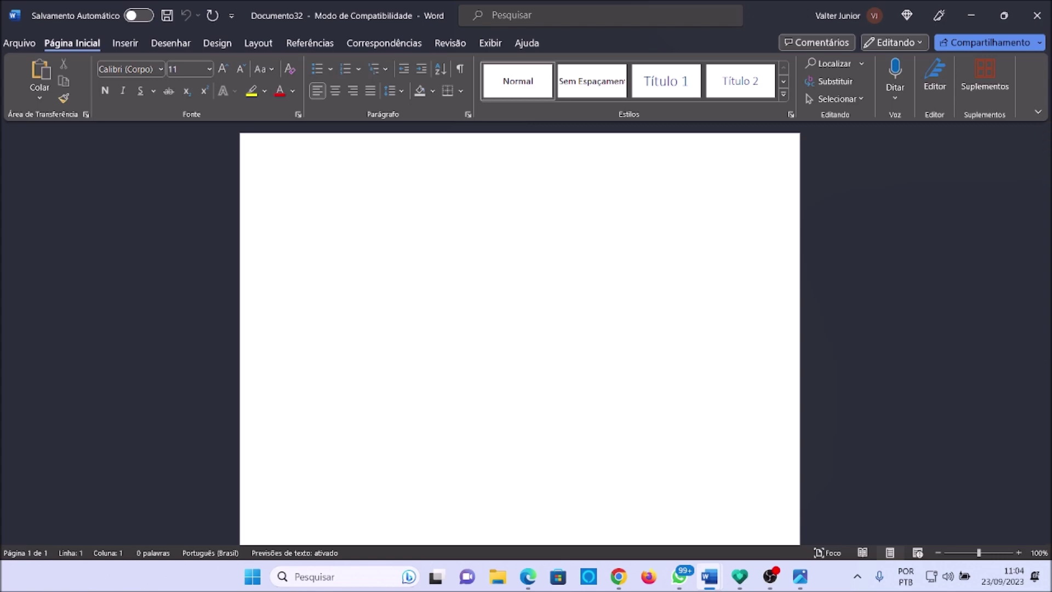
Show the desktop and select the PDF icon whose name begins with L
key("super+d")
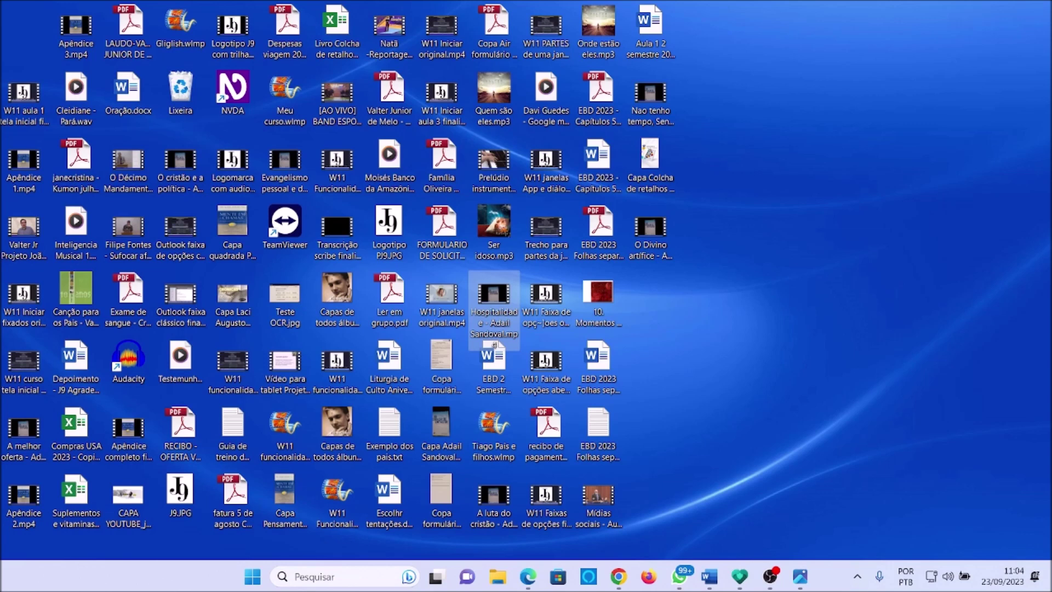
key("l")
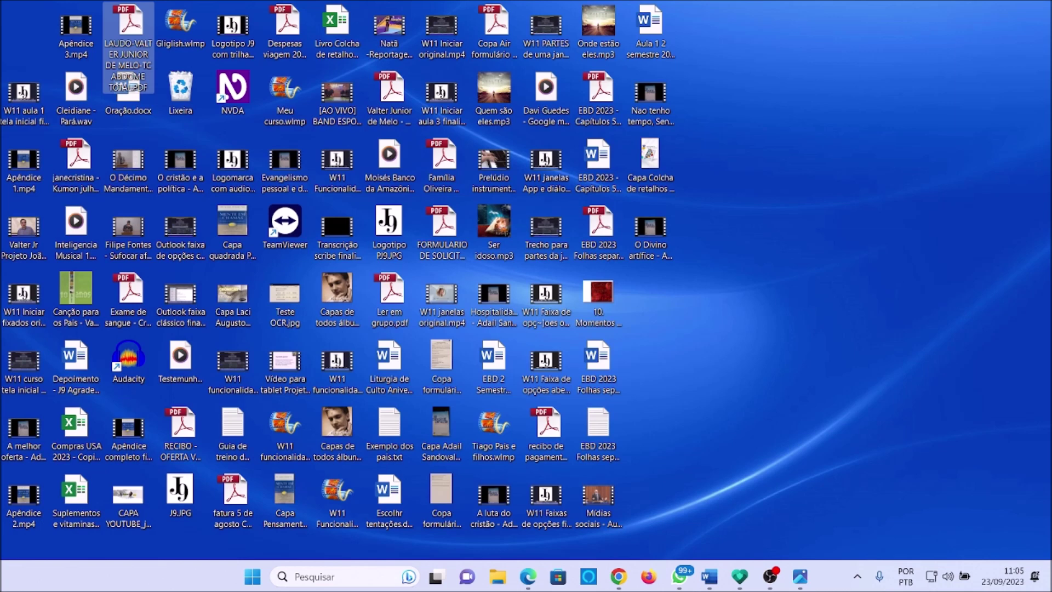
left_click(495, 344)
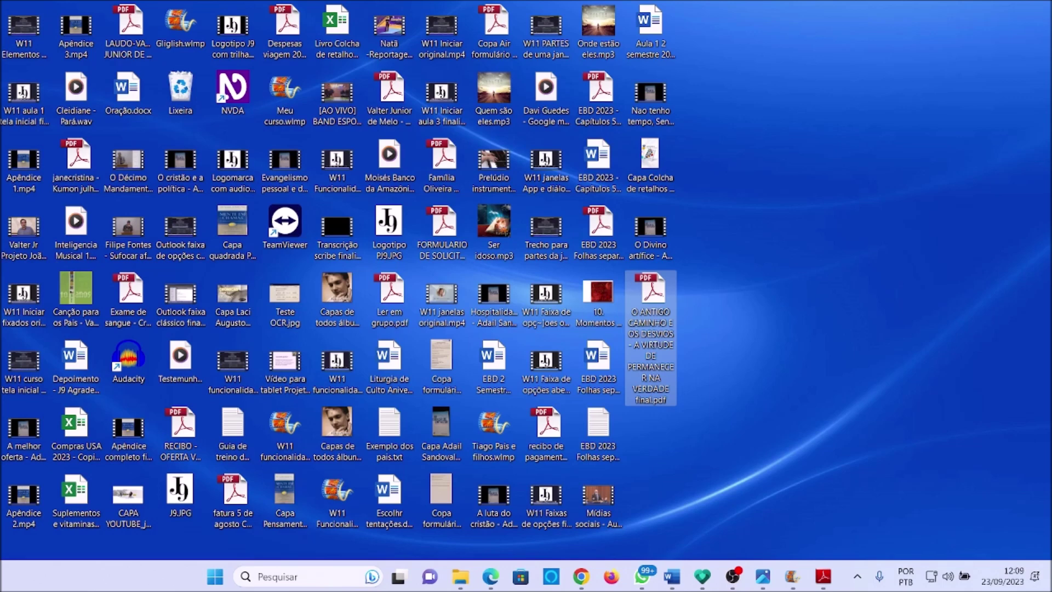
Open the quick settings, raise the screen brightness several levels, lower it back by the same amount, and close the quick settings
key("super+a")
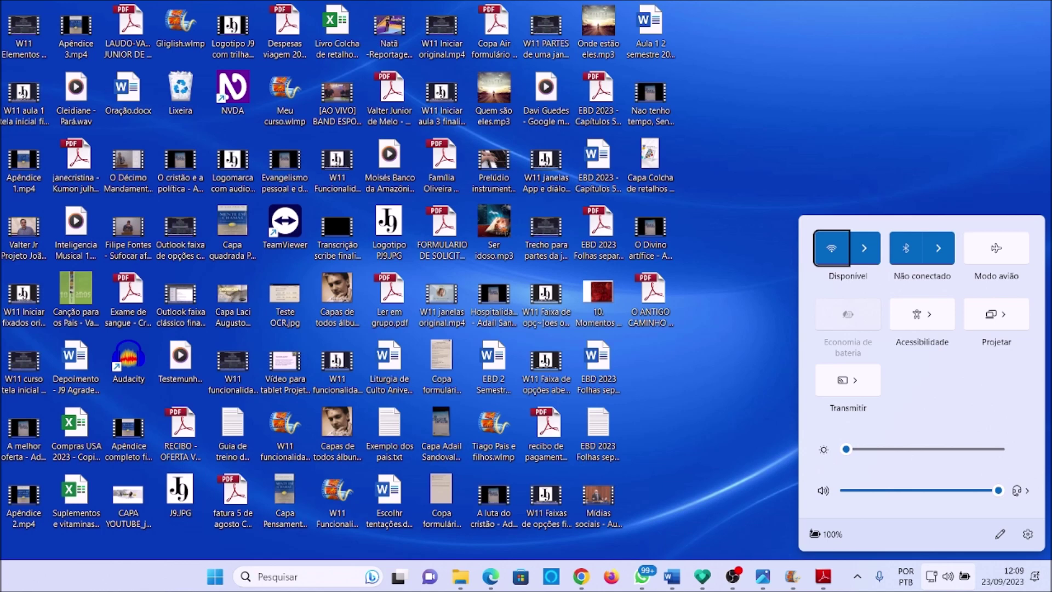
key("Right")
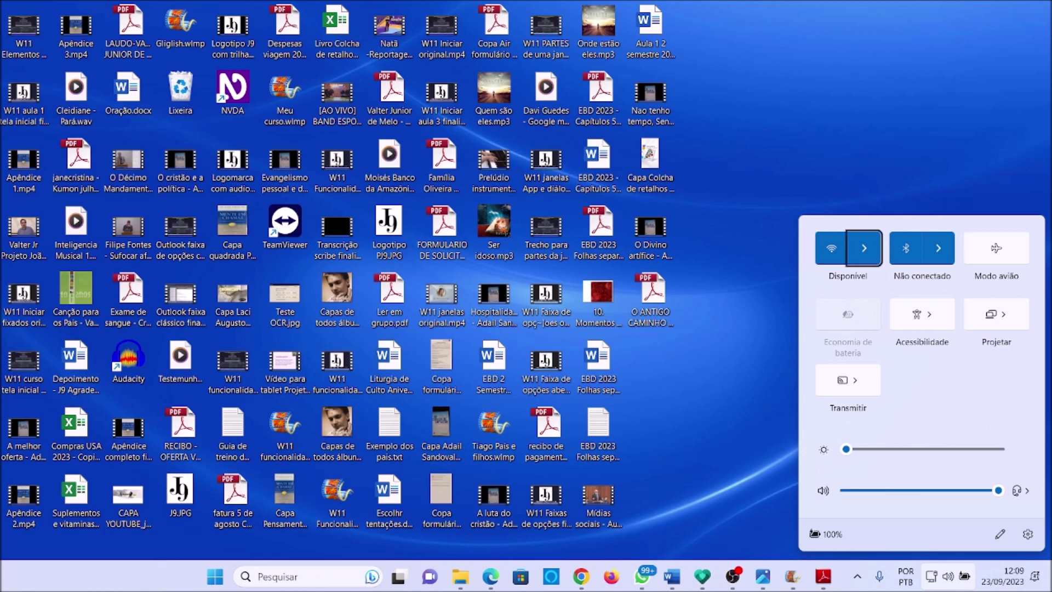
key("Tab")
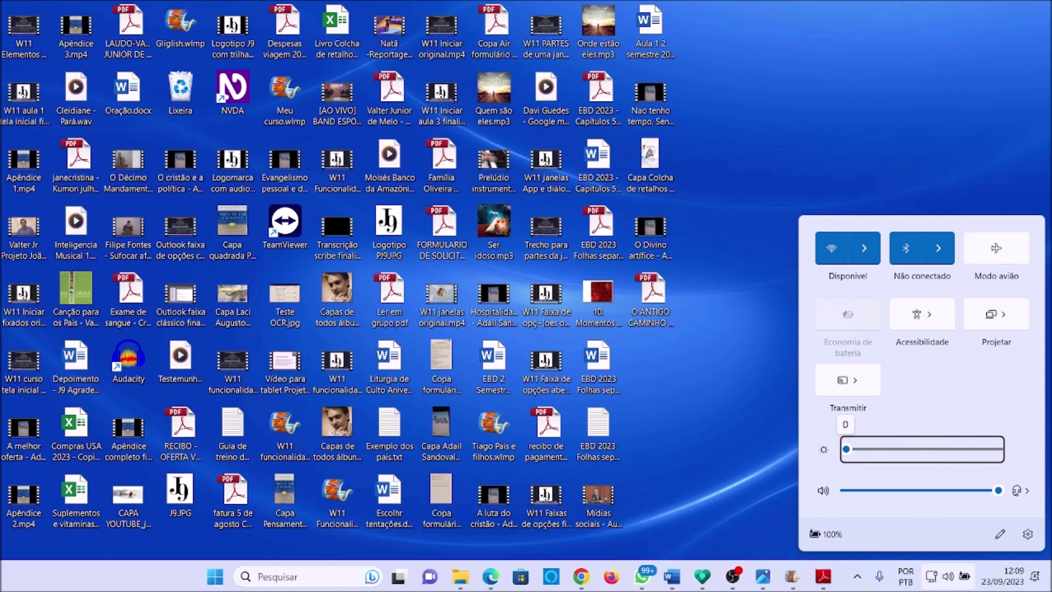
key("Right")
key("Right")
key("Right")
key("Right")
key("Right")
key("Right")
key("Left")
key("Left")
key("Left")
key("Left")
key("Left")
key("Left")
key("Escape")
Switch to the Word document, increase the number of copies in the print settings, and return to the document without printing
key("alt+Tab")
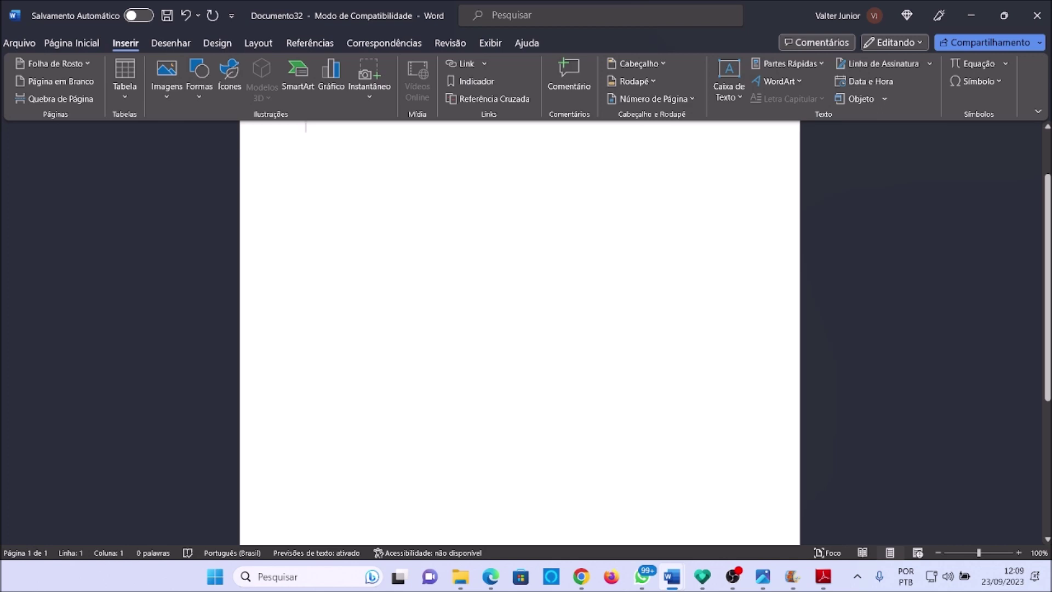
key("ctrl+p")
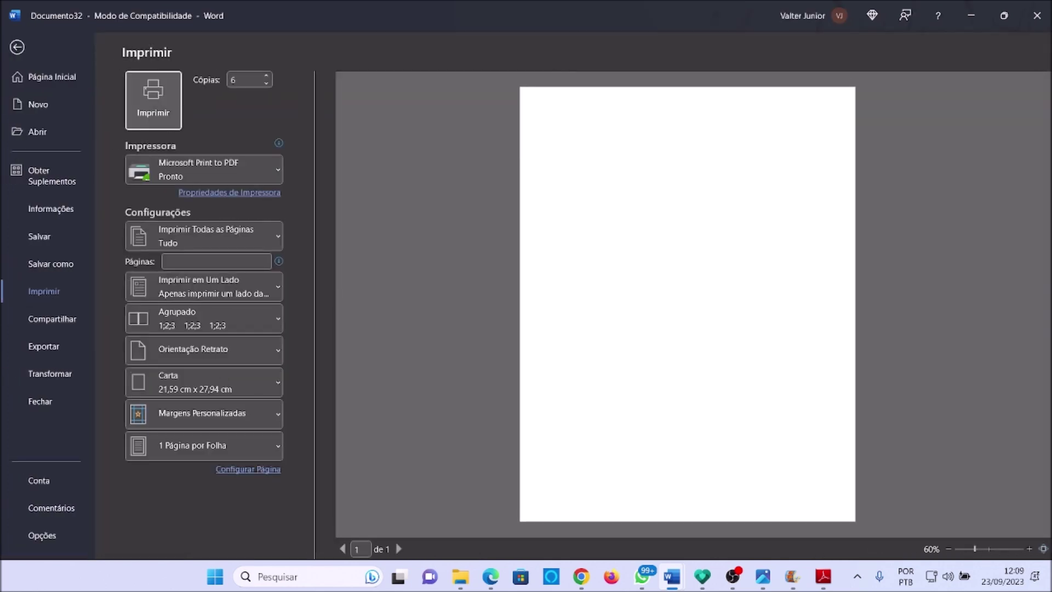
key("Tab")
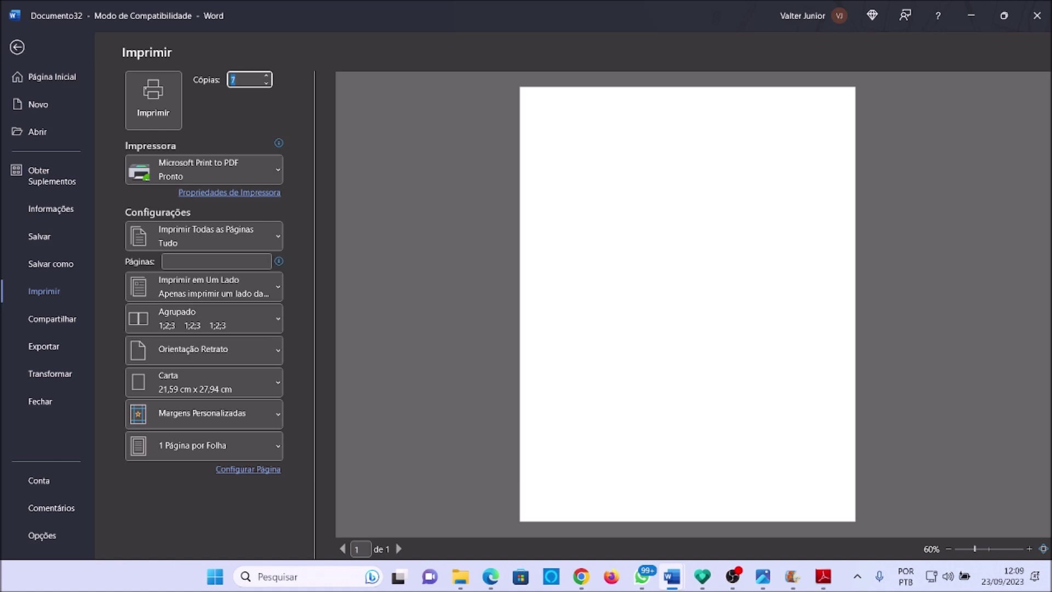
left_click(265, 76)
left_click(266, 76)
key("Escape")
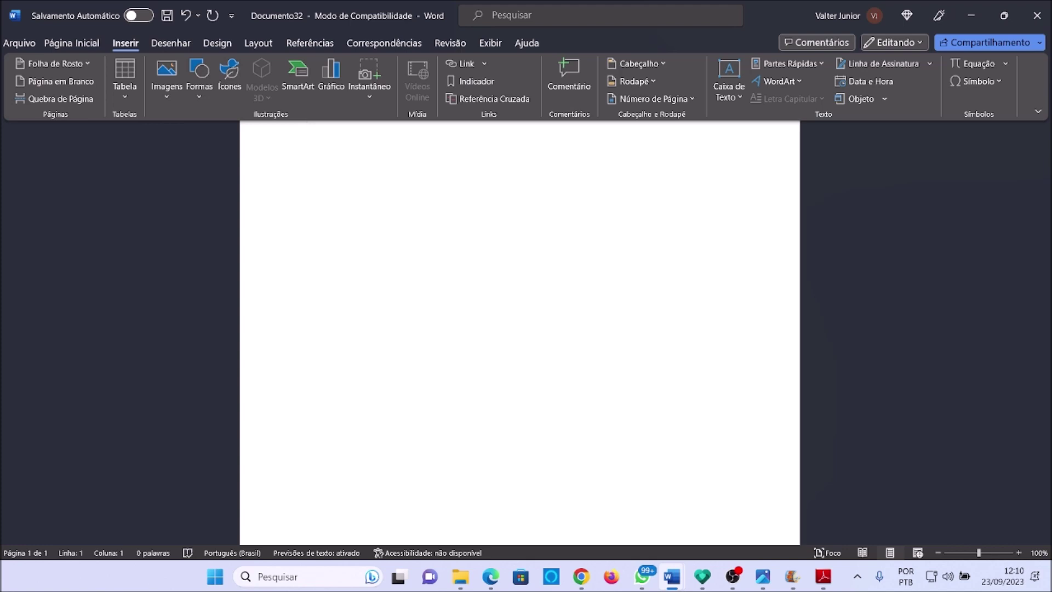
Put keyboard focus on the ribbon at Inserir
key("alt")
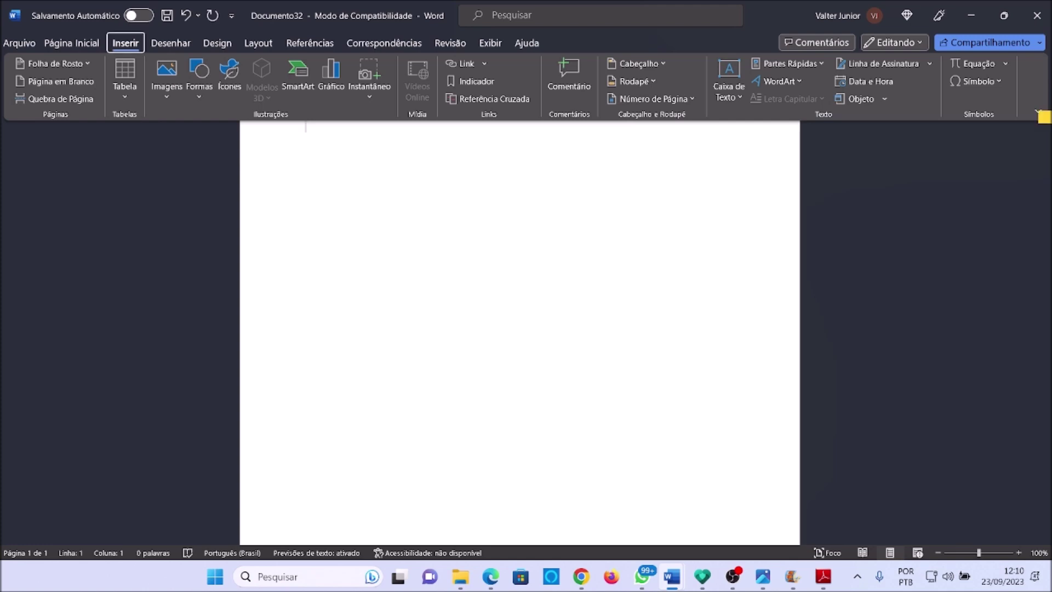